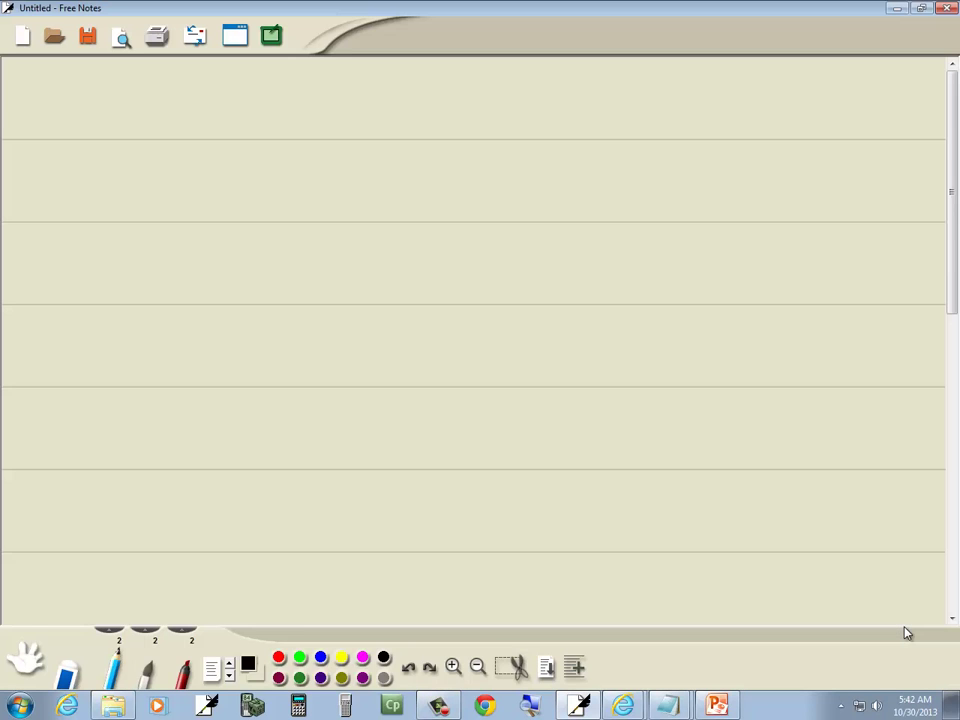
Handwrite LN with a radical over x²y / z³w⁴ on the first line of the page
drag(66, 106, 90, 139)
mouse_move(96, 138)
mouse_down()
mouse_move(96, 112)
mouse_move(114, 112)
mouse_move(151, 80)
mouse_move(206, 78)
mouse_move(182, 115)
mouse_move(170, 113)
mouse_move(192, 98)
mouse_move(205, 112)
mouse_up()
key(alt+Tab)
key(alt+Tab)
key(alt+Tab)
key(alt+Tab)
mouse_move(213, 96)
mouse_down()
mouse_move(200, 136)
mouse_move(224, 127)
mouse_up()
mouse_move(168, 149)
mouse_down()
mouse_move(184, 168)
mouse_move(189, 154)
mouse_move(236, 147)
mouse_up()
key(alt+Tab)
key(alt+Tab)
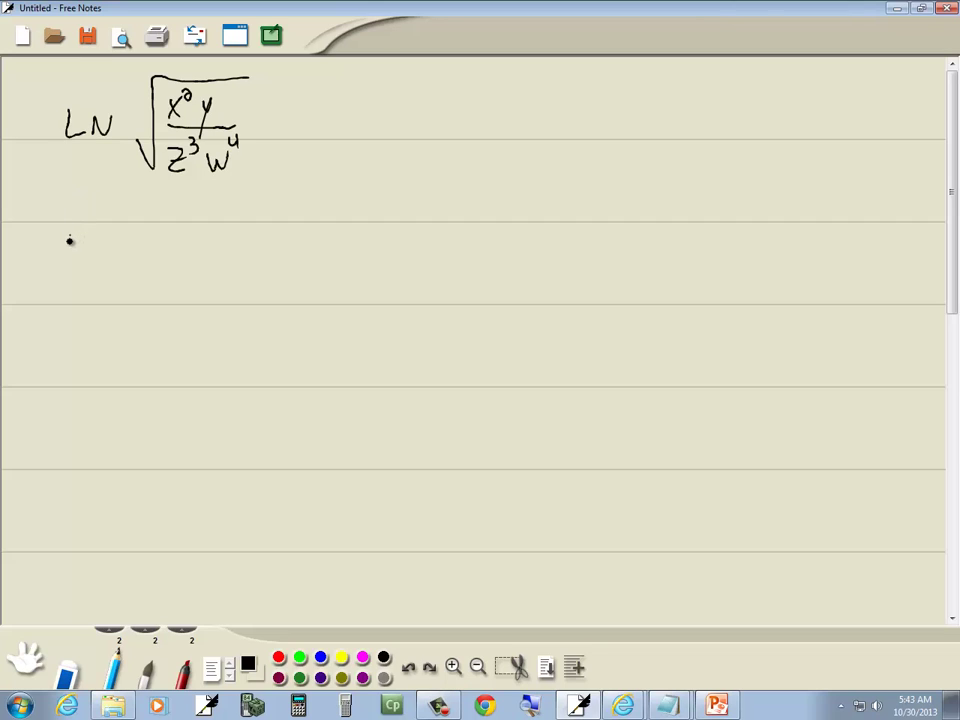
Write LN (x²y / z³w⁴) with a ½ exponent on the second ruled line
drag(66, 234, 80, 258)
mouse_move(92, 258)
mouse_down()
mouse_move(117, 238)
mouse_move(157, 308)
mouse_up()
drag(160, 228, 176, 250)
mouse_move(176, 230)
mouse_down()
mouse_move(162, 250)
mouse_move(184, 238)
mouse_up()
mouse_move(193, 230)
mouse_down()
mouse_move(162, 253)
mouse_move(211, 254)
mouse_move(160, 269)
mouse_move(163, 286)
mouse_move(192, 264)
mouse_move(185, 271)
mouse_move(204, 282)
mouse_move(215, 259)
mouse_move(223, 270)
mouse_move(250, 217)
mouse_up()
drag(242, 227, 250, 241)
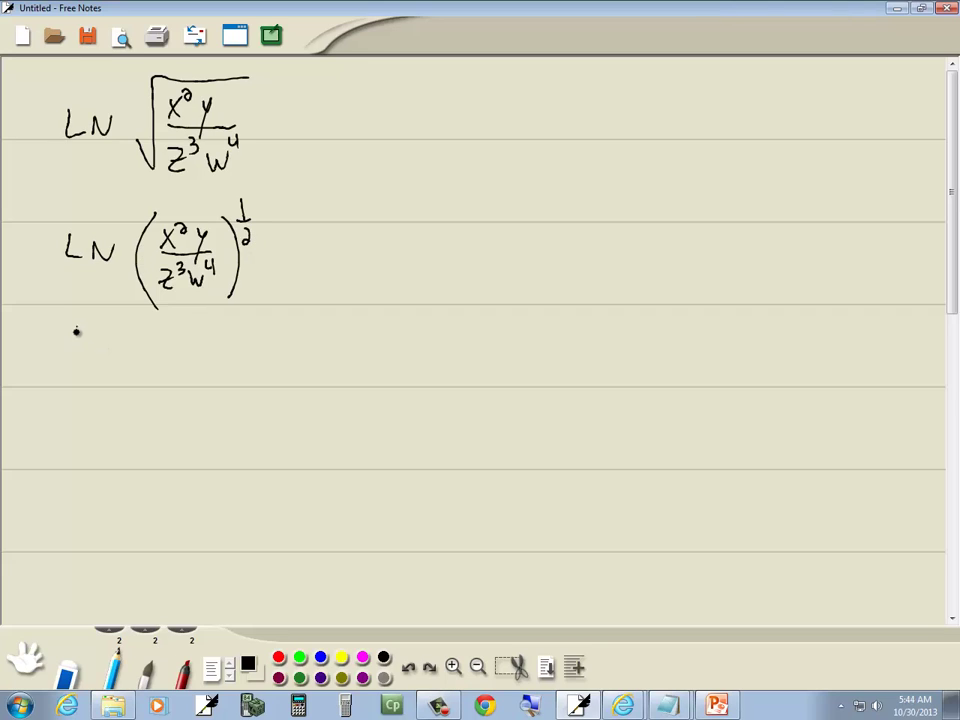
Write ½ LN (x²y / z³w⁴) on the third line, then scroll the page down
drag(76, 326, 76, 345)
mouse_move(66, 352)
mouse_down()
mouse_move(84, 353)
mouse_move(82, 376)
mouse_move(130, 342)
mouse_move(156, 362)
mouse_move(168, 405)
mouse_up()
mouse_move(174, 340)
mouse_down()
mouse_move(222, 338)
mouse_move(227, 365)
mouse_move(176, 396)
mouse_move(172, 389)
mouse_move(192, 373)
mouse_move(190, 383)
mouse_move(228, 384)
mouse_up()
drag(240, 318, 244, 405)
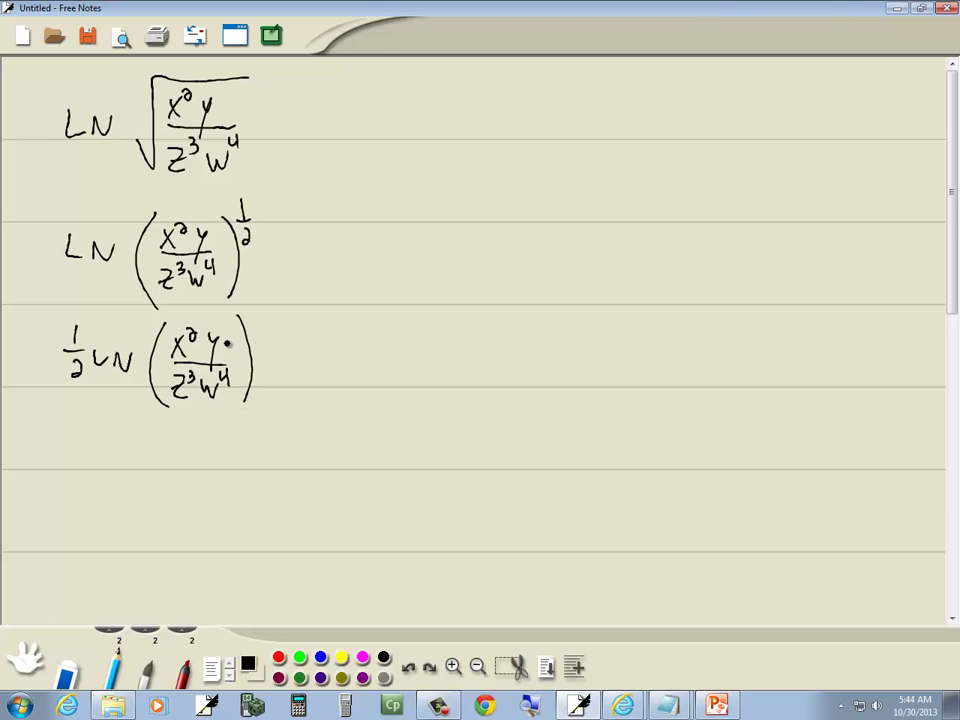
click(952, 620)
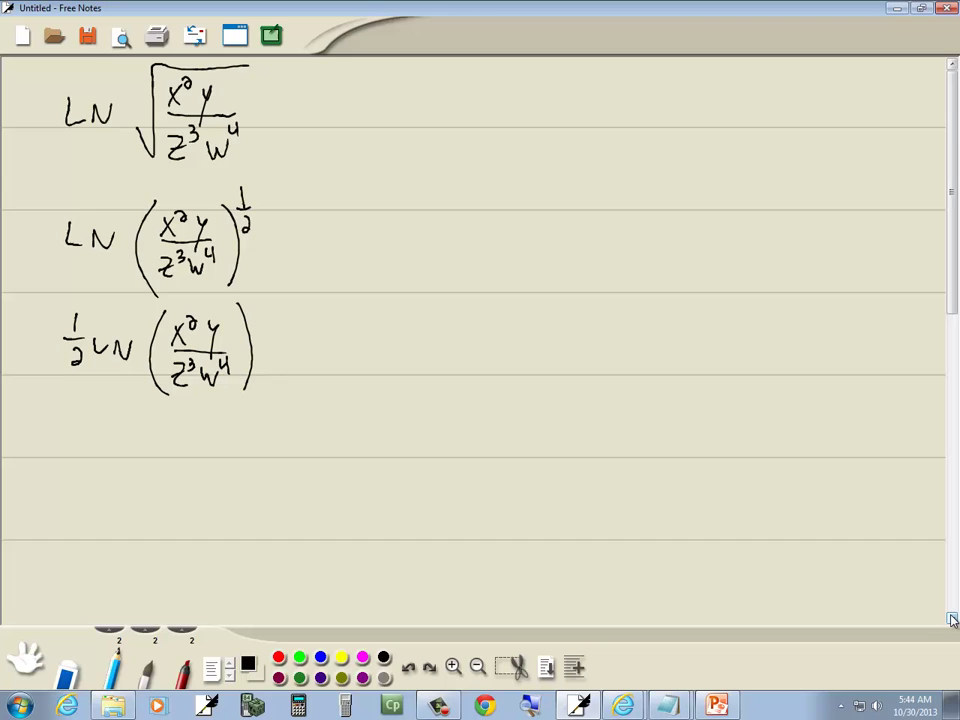
scroll(952, 620, down, 5)
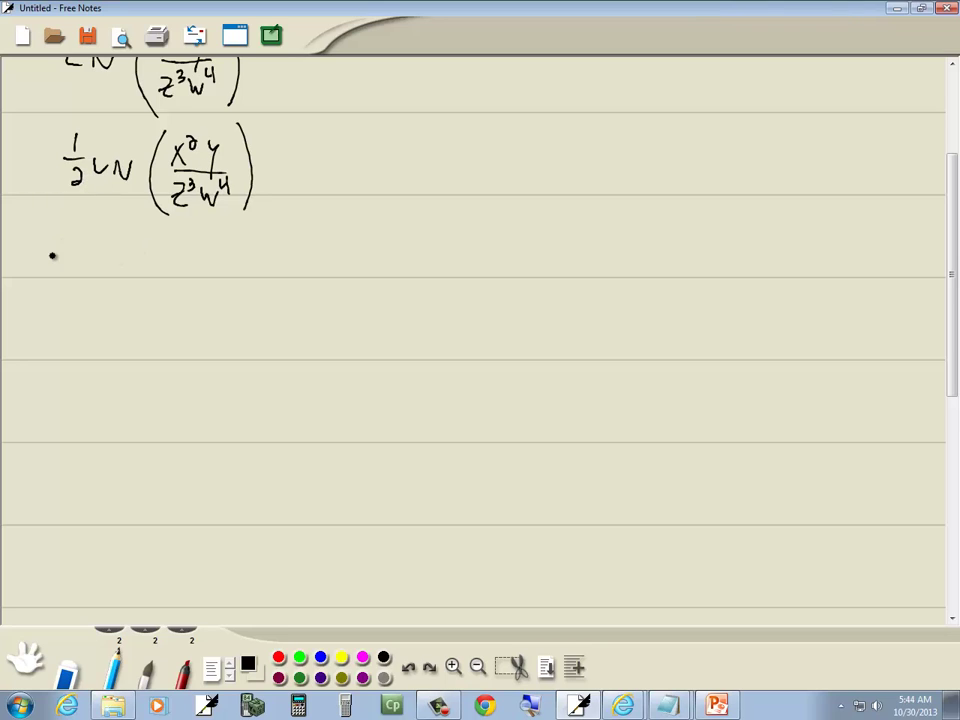
Write ½ LN(x²y) − ½ LN(z³w⁴) on the fourth line
drag(50, 247, 50, 262)
mouse_move(38, 267)
mouse_down()
mouse_move(58, 266)
mouse_move(60, 289)
mouse_move(85, 287)
mouse_move(112, 266)
mouse_move(133, 291)
mouse_move(150, 286)
mouse_move(136, 287)
mouse_up()
drag(152, 264, 172, 276)
mouse_move(177, 264)
mouse_down()
mouse_move(166, 305)
mouse_move(214, 276)
mouse_move(254, 273)
mouse_up()
mouse_move(241, 278)
mouse_down()
mouse_move(254, 291)
mouse_move(277, 287)
mouse_up()
mouse_move(281, 270)
mouse_down()
mouse_move(293, 288)
mouse_move(305, 267)
mouse_move(318, 292)
mouse_move(346, 290)
mouse_move(352, 277)
mouse_move(372, 288)
mouse_move(396, 268)
mouse_up()
drag(393, 257, 406, 298)
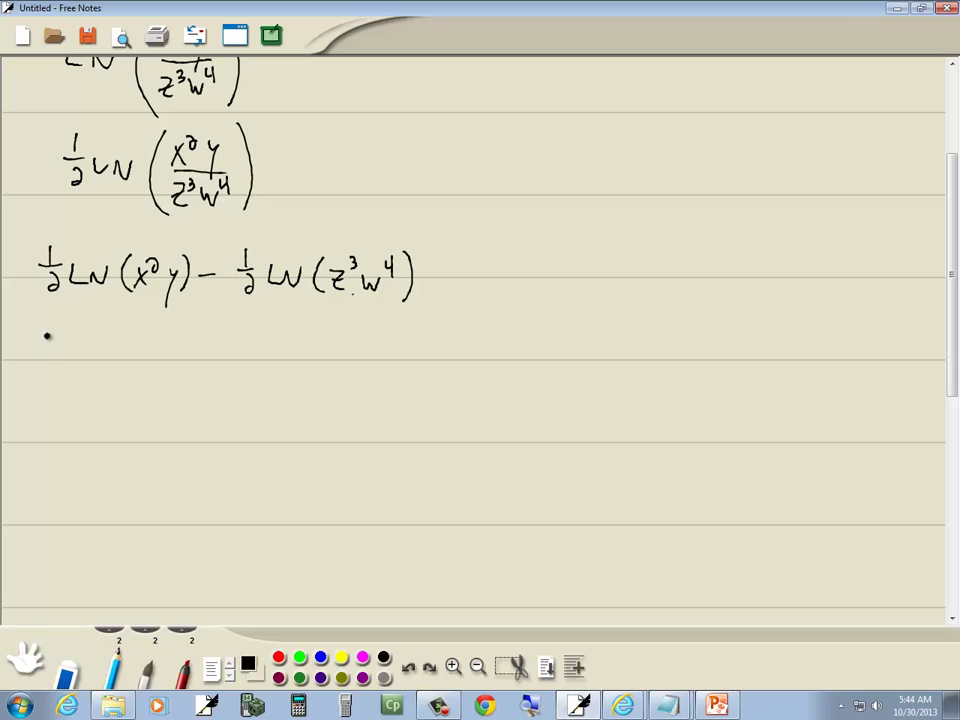
Write ½ LN x² + ½ LN y, erasing a stray opening parenthesis
mouse_move(44, 340)
mouse_down()
mouse_move(50, 377)
mouse_move(97, 360)
mouse_move(112, 375)
mouse_up()
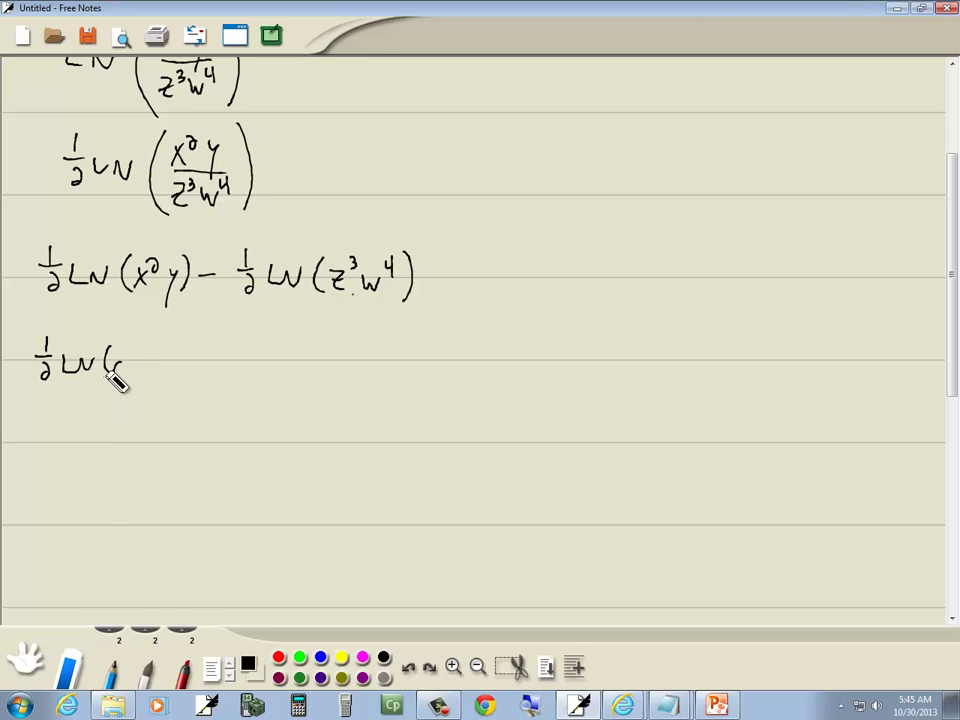
drag(110, 368, 118, 400)
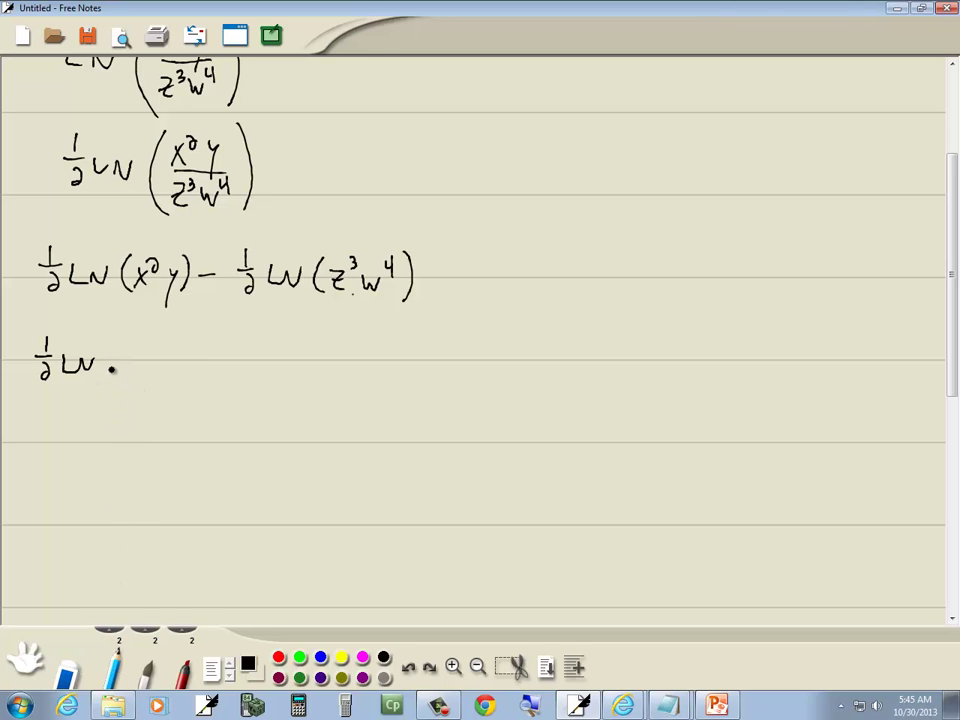
mouse_move(108, 357)
mouse_down()
mouse_move(119, 376)
mouse_move(106, 376)
mouse_up()
drag(143, 364, 160, 364)
mouse_move(152, 355)
mouse_down()
mouse_move(152, 373)
mouse_move(184, 361)
mouse_up()
mouse_move(175, 366)
mouse_down()
mouse_move(187, 378)
mouse_move(228, 360)
mouse_move(243, 373)
mouse_up()
mouse_move(249, 357)
mouse_down()
mouse_move(237, 398)
mouse_move(276, 363)
mouse_up()
Add − (½ LN z³ + ½ LN w⁴) to finish the fifth line
drag(296, 335, 293, 398)
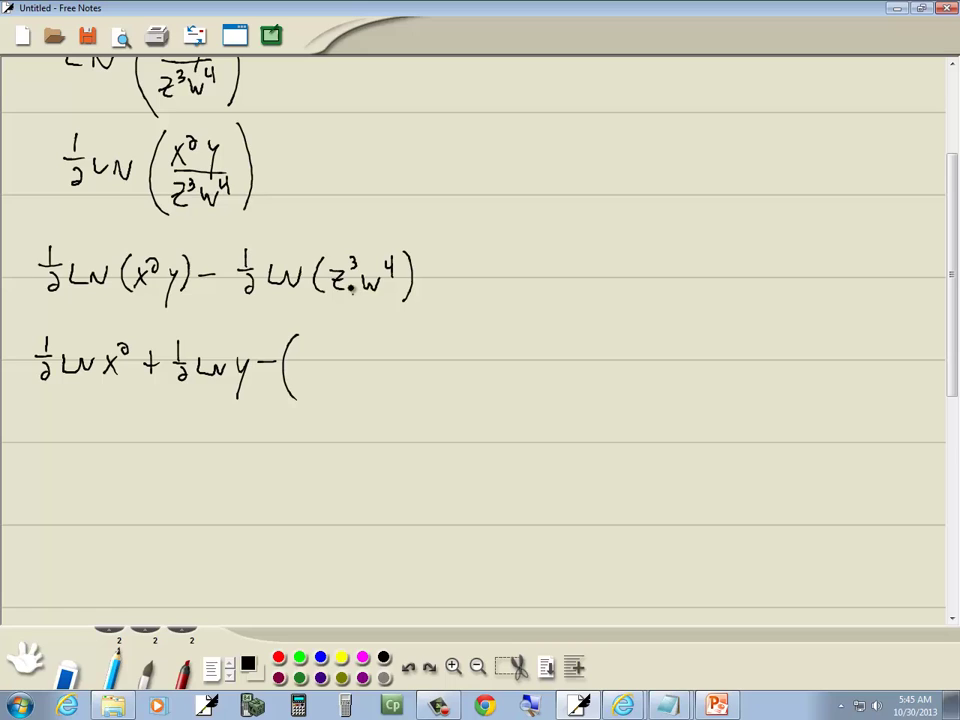
drag(316, 352, 322, 371)
mouse_move(309, 378)
mouse_down()
mouse_move(350, 384)
mouse_move(354, 365)
mouse_move(390, 386)
mouse_move(427, 374)
mouse_up()
mouse_move(418, 366)
mouse_down()
mouse_move(418, 383)
mouse_move(452, 370)
mouse_move(461, 377)
mouse_up()
mouse_move(447, 384)
mouse_down()
mouse_move(478, 370)
mouse_move(504, 385)
mouse_move(495, 358)
mouse_move(535, 367)
mouse_up()
drag(540, 358, 546, 376)
drag(559, 345, 561, 396)
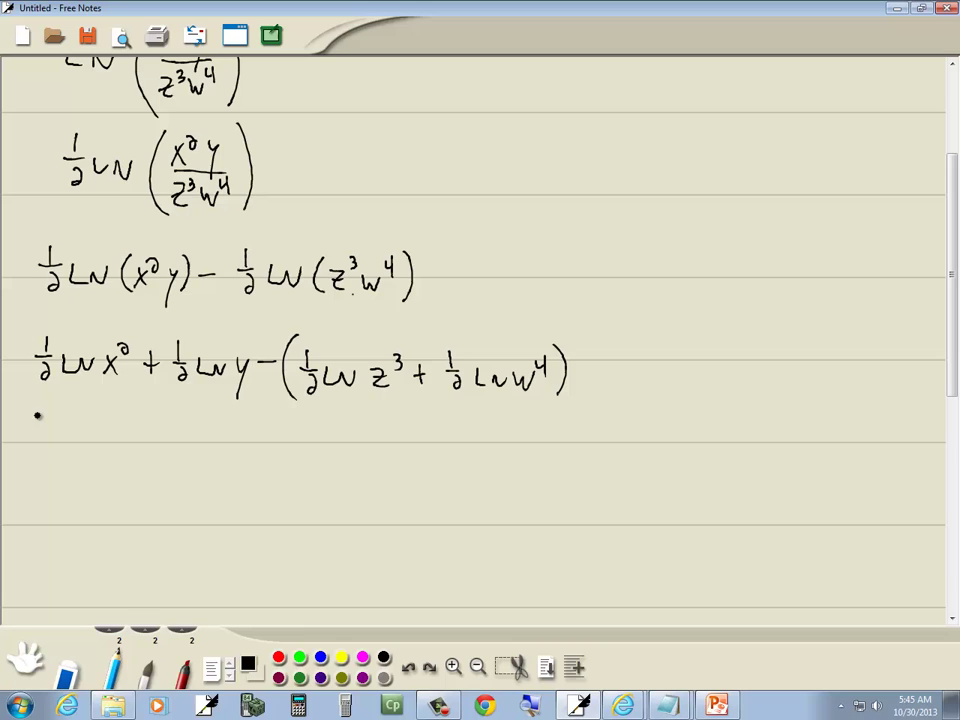
Write ½·2 LN x + ½ LN y on the sixth line
mouse_move(37, 413)
mouse_down()
mouse_move(45, 460)
mouse_move(119, 448)
mouse_move(150, 430)
mouse_move(158, 449)
mouse_move(186, 452)
mouse_move(197, 440)
mouse_up()
drag(214, 418, 226, 442)
mouse_move(211, 448)
mouse_down()
mouse_move(228, 456)
mouse_move(262, 440)
mouse_move(270, 453)
mouse_up()
drag(278, 437, 267, 472)
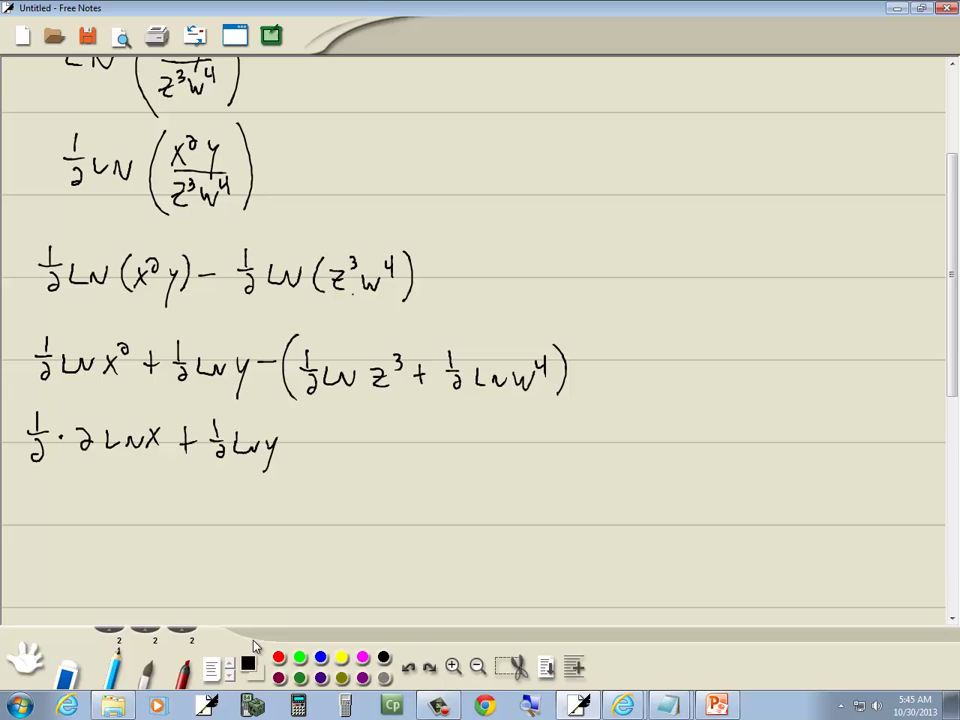
Draw red arrows showing the minus sign applied to both bracketed terms
click(278, 657)
mouse_move(266, 344)
mouse_down()
mouse_move(330, 315)
mouse_move(345, 350)
mouse_move(470, 322)
mouse_move(490, 348)
mouse_up()
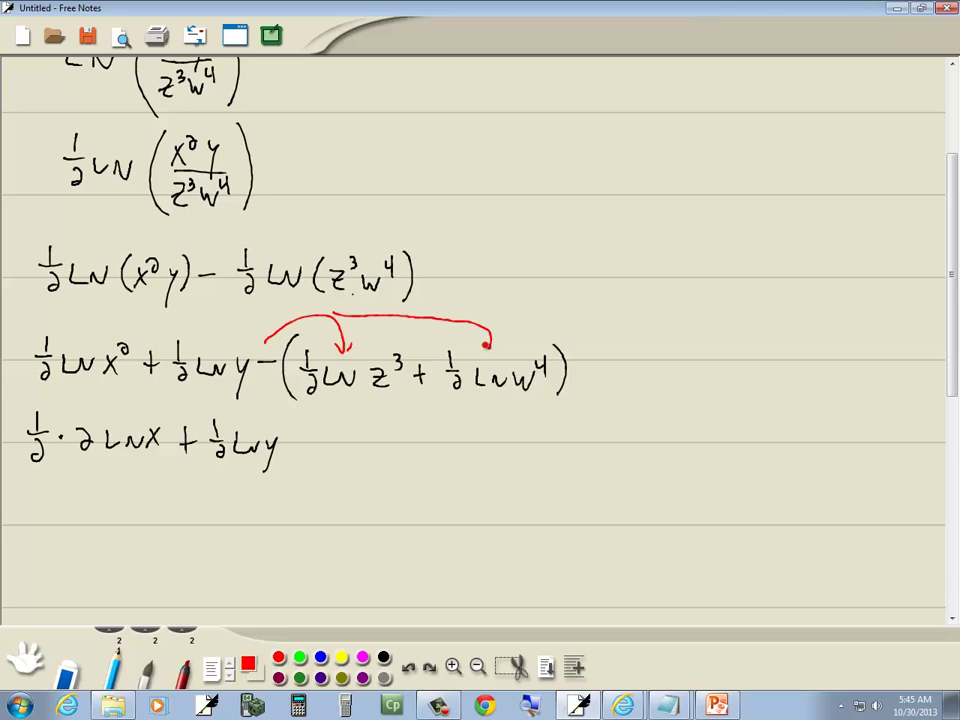
click(383, 657)
In black, finish − ½·3 LN z − ½·4 LN w and begin the simplified line with LN x
mouse_move(293, 441)
mouse_down()
mouse_move(329, 440)
mouse_move(340, 463)
mouse_up()
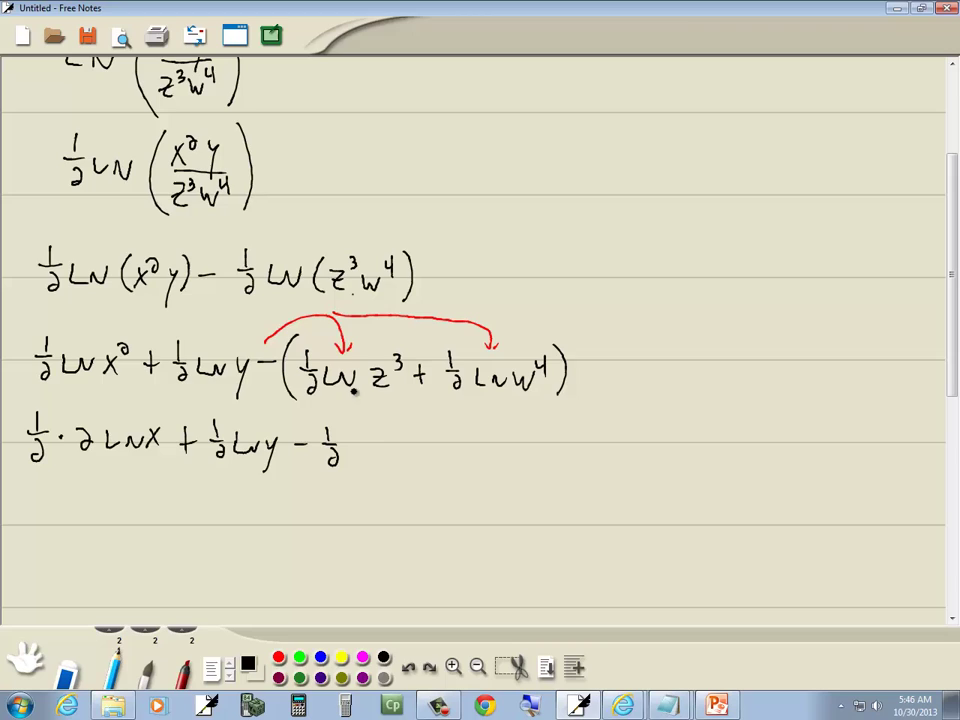
click(352, 449)
mouse_move(362, 441)
mouse_down()
mouse_move(363, 459)
mouse_move(418, 446)
mouse_move(441, 458)
mouse_up()
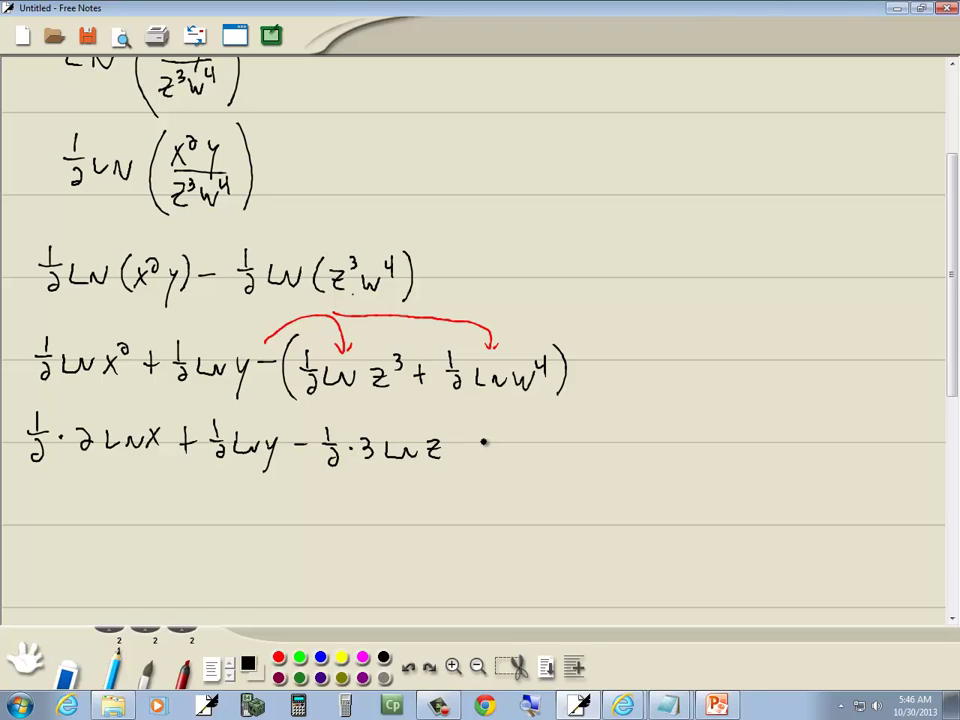
drag(489, 429, 497, 447)
drag(486, 454, 496, 465)
click(511, 452)
drag(553, 446, 562, 463)
drag(566, 463, 619, 452)
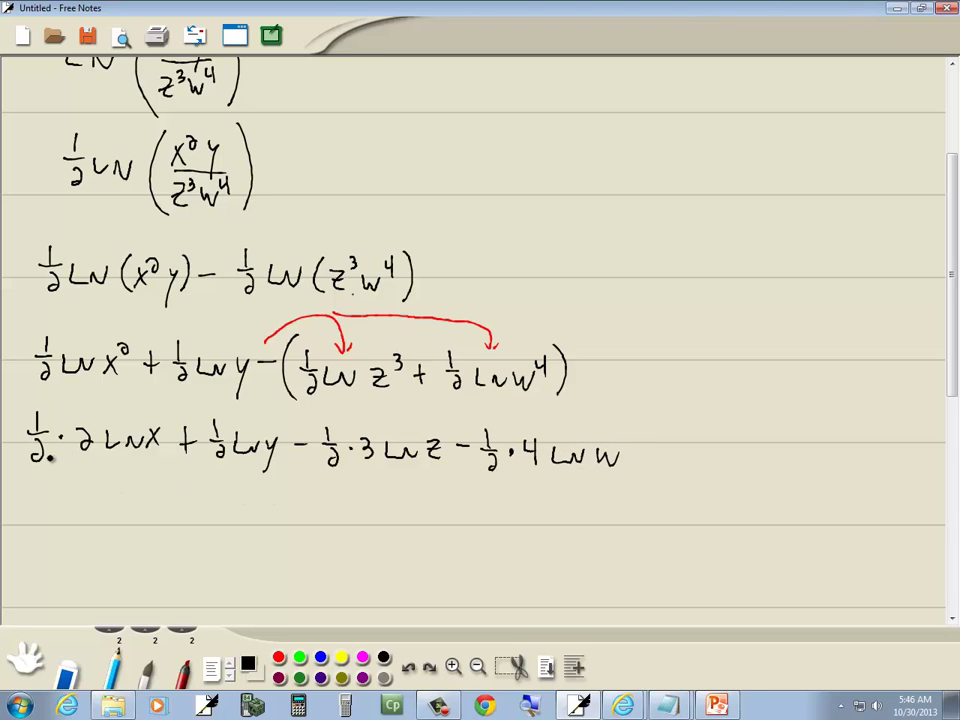
mouse_move(104, 501)
mouse_down()
mouse_move(114, 521)
mouse_move(134, 504)
mouse_move(157, 521)
mouse_up()
mouse_move(156, 504)
mouse_down()
mouse_move(141, 521)
mouse_move(194, 513)
mouse_up()
Complete the last line as LN x + ½ LN y − 3/2 LN z − 2 LN w
click(181, 515)
drag(215, 500, 223, 513)
mouse_move(211, 516)
mouse_down()
mouse_move(225, 524)
mouse_move(262, 507)
mouse_move(274, 521)
mouse_up()
mouse_move(282, 505)
mouse_down()
mouse_move(266, 548)
mouse_move(308, 514)
mouse_move(337, 522)
mouse_move(338, 537)
mouse_move(389, 517)
mouse_move(409, 533)
mouse_up()
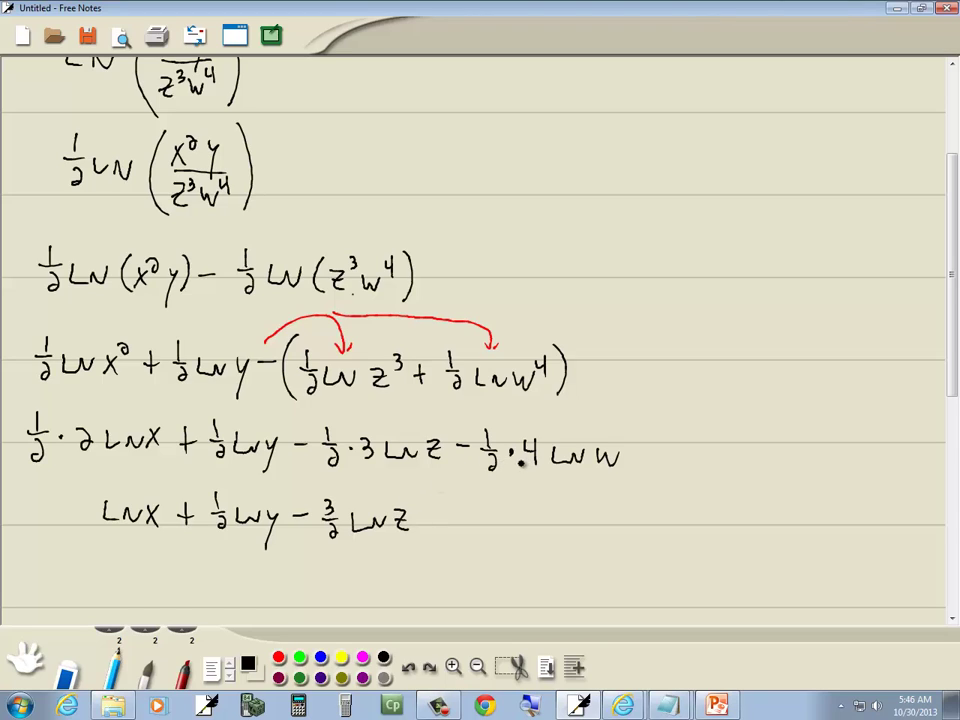
drag(427, 520, 437, 520)
drag(445, 512, 460, 530)
mouse_move(467, 512)
mouse_down()
mouse_move(470, 526)
mouse_move(526, 513)
mouse_up()
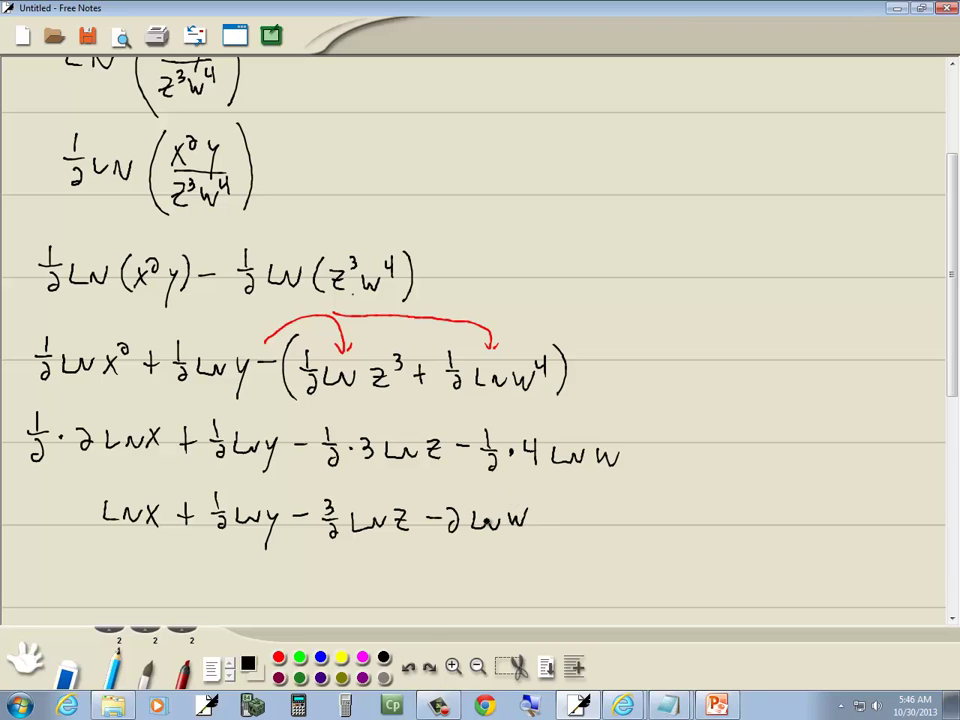